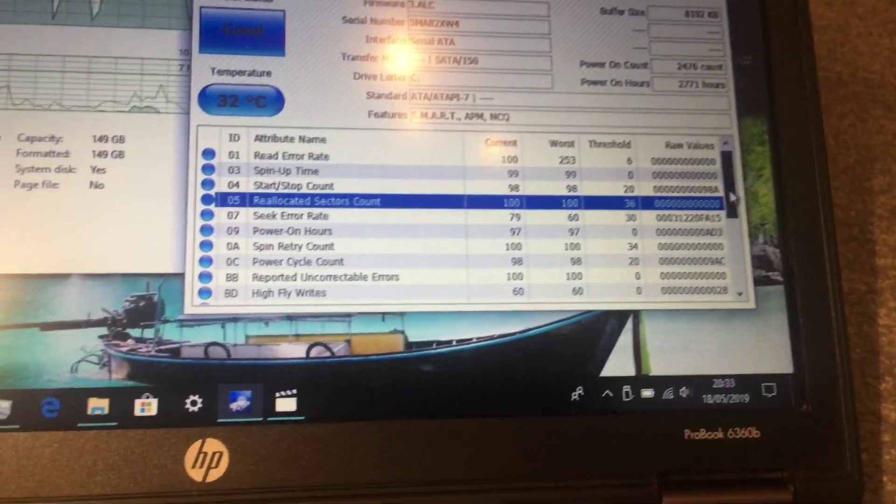
mouse_move(740, 183)
left_mouse_down()
mouse_move(742, 267)
mouse_move(718, 211)
mouse_move(706, 211)
left_mouse_up()
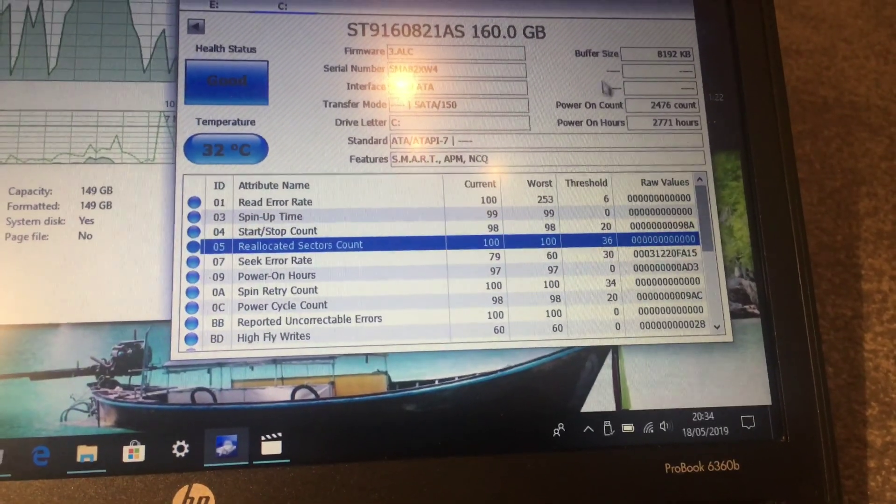
Step: Drag the CrystalDiskInfo drive C: window down, beside Task Manager's disk activity
mouse_move(652, 4)
left_mouse_down()
mouse_move(659, 79)
mouse_move(713, 111)
left_mouse_up()
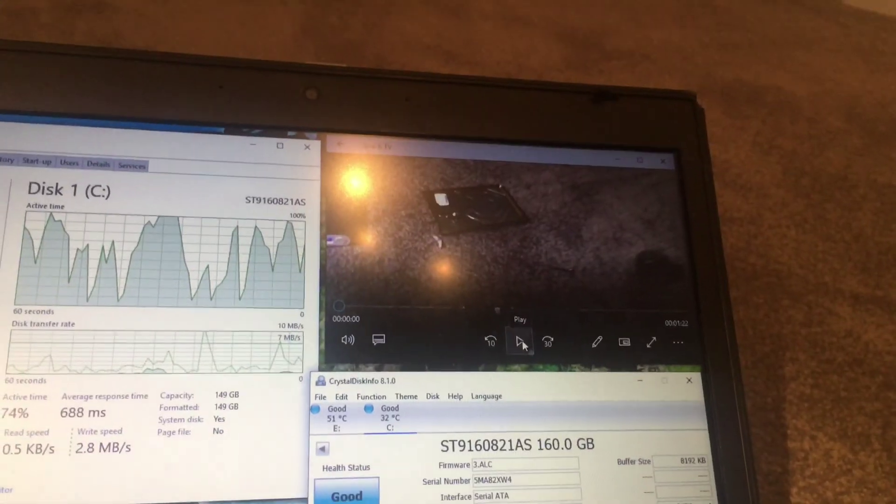
Step: Play the loaded video in the Films & TV player
left_click(523, 341)
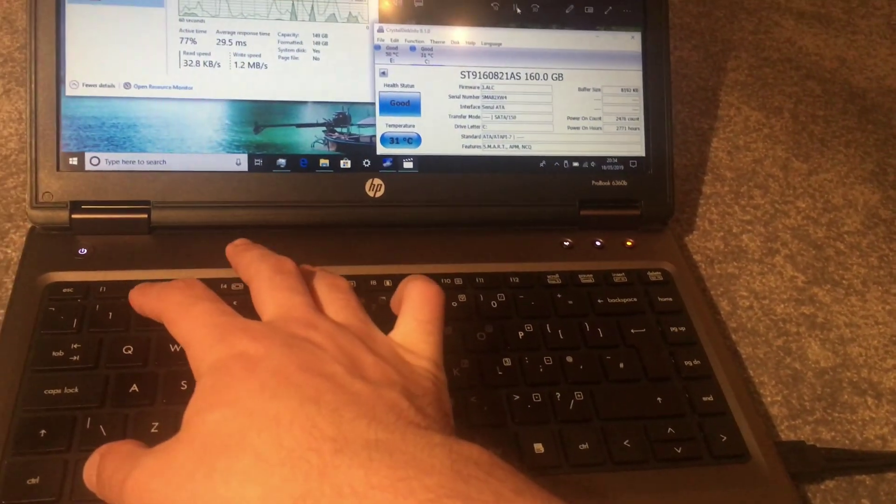
key("super+g")
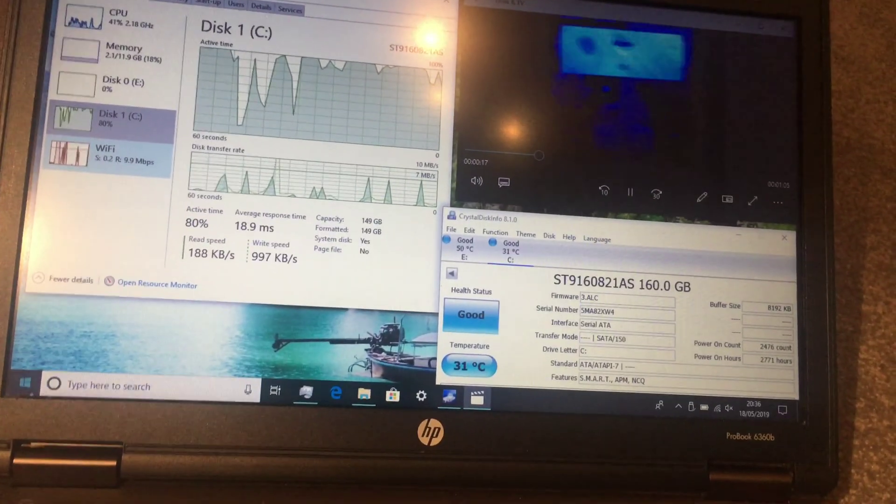
Step: Launch Groove Music from its Start menu tile
key("super")
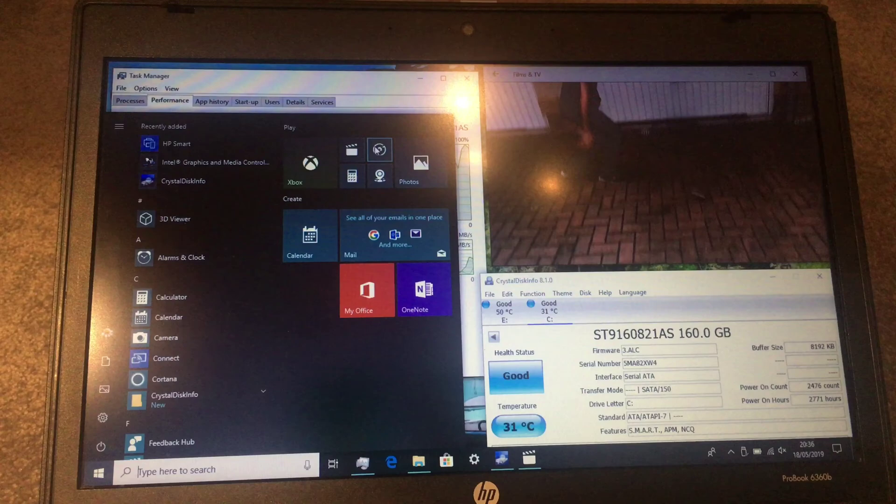
left_click(383, 152)
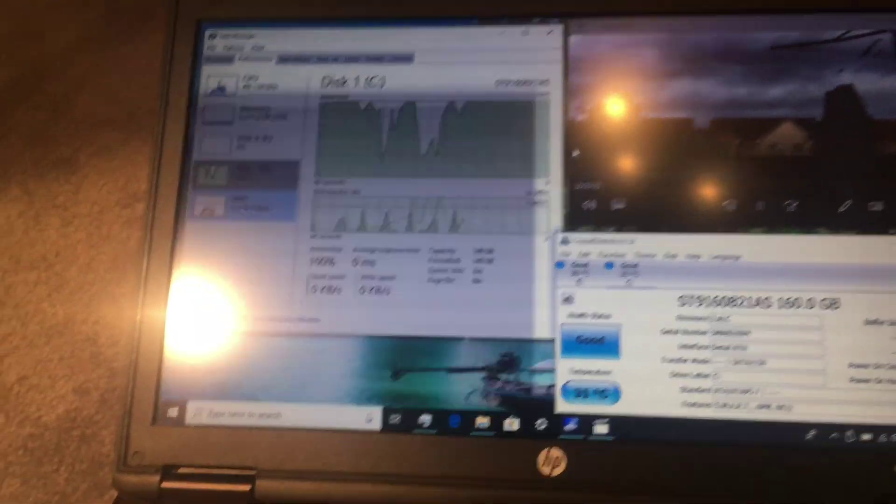
key("super")
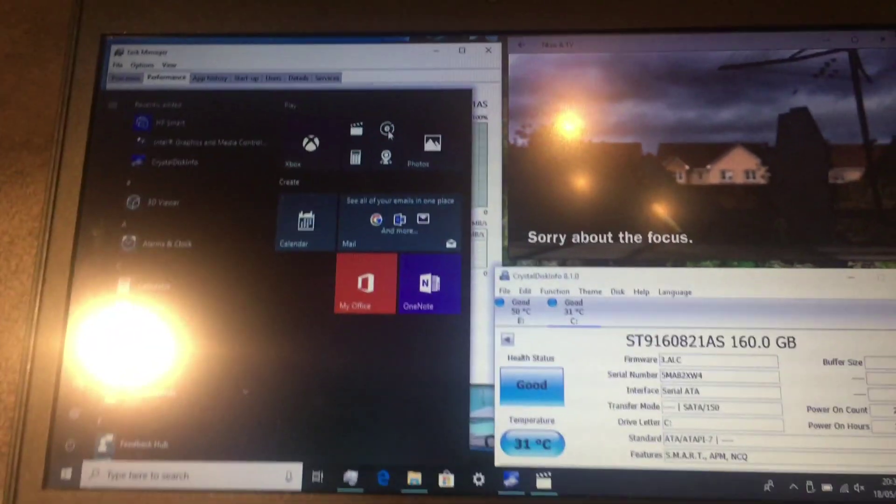
key("super")
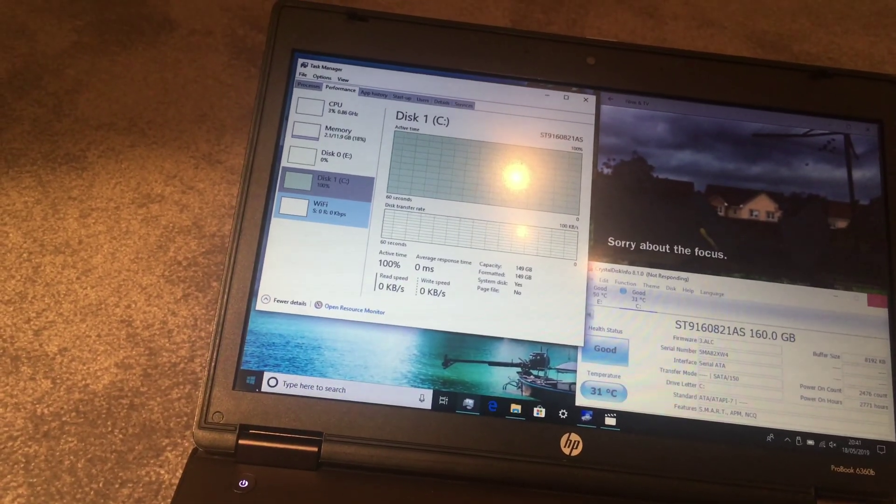
Step: Open Start and lower then raise the sound volume
key("super")
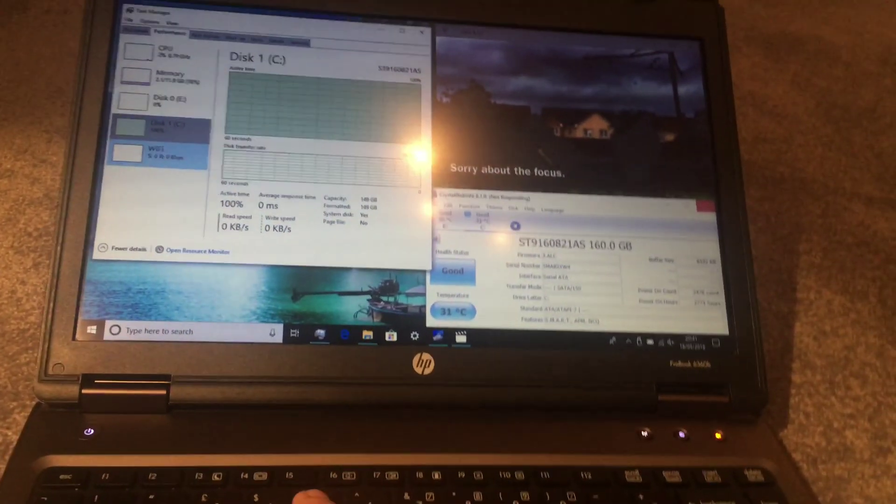
key("XF86AudioLowerVolume")
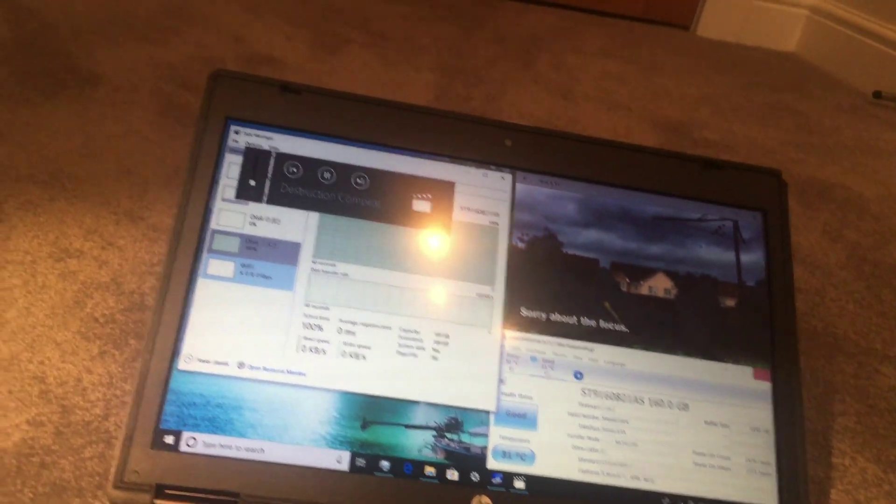
key("XF86AudioRaiseVolume")
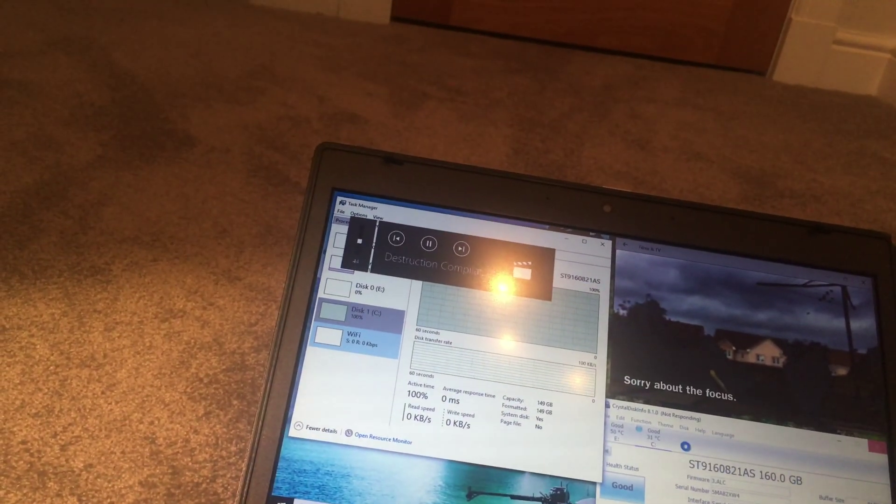